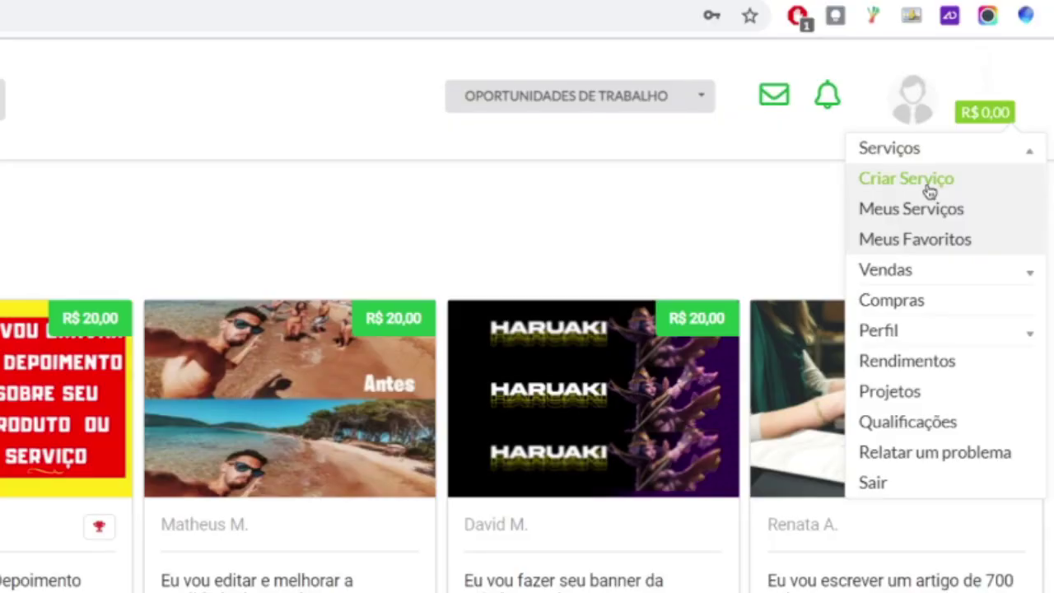
Start creating a new service and set its title to "Editar seu Vídeo de Forma Profissional"
left_click(928, 191)
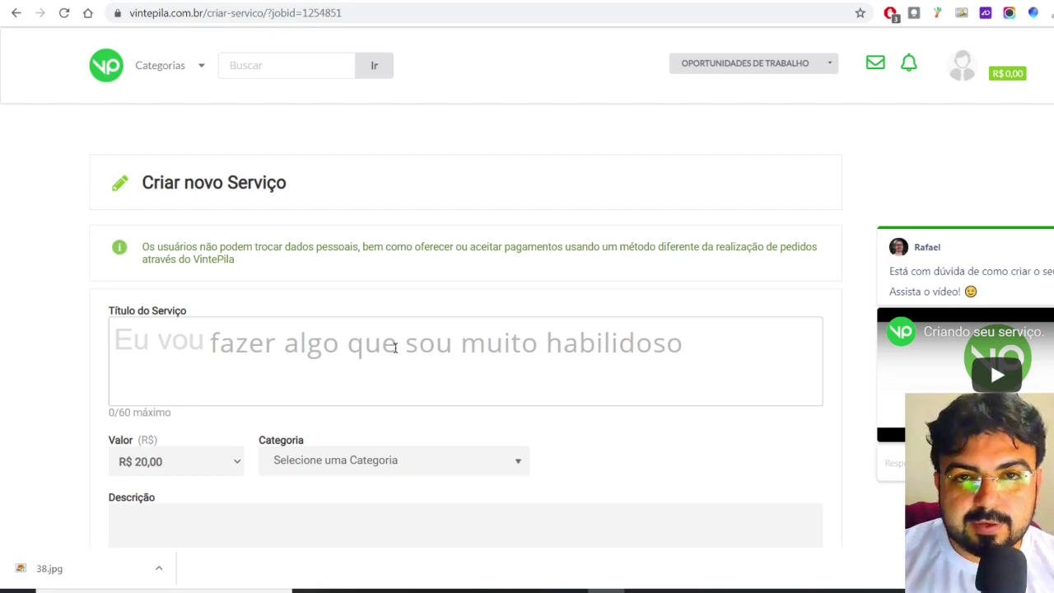
left_click(431, 345)
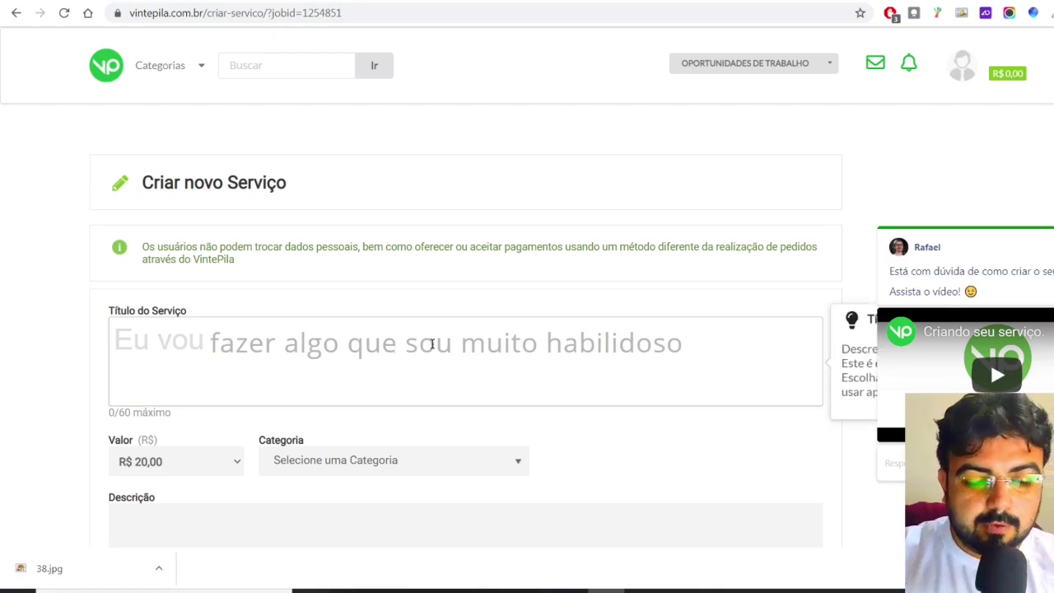
type("Editar seu Vídeo de Forma Profissional")
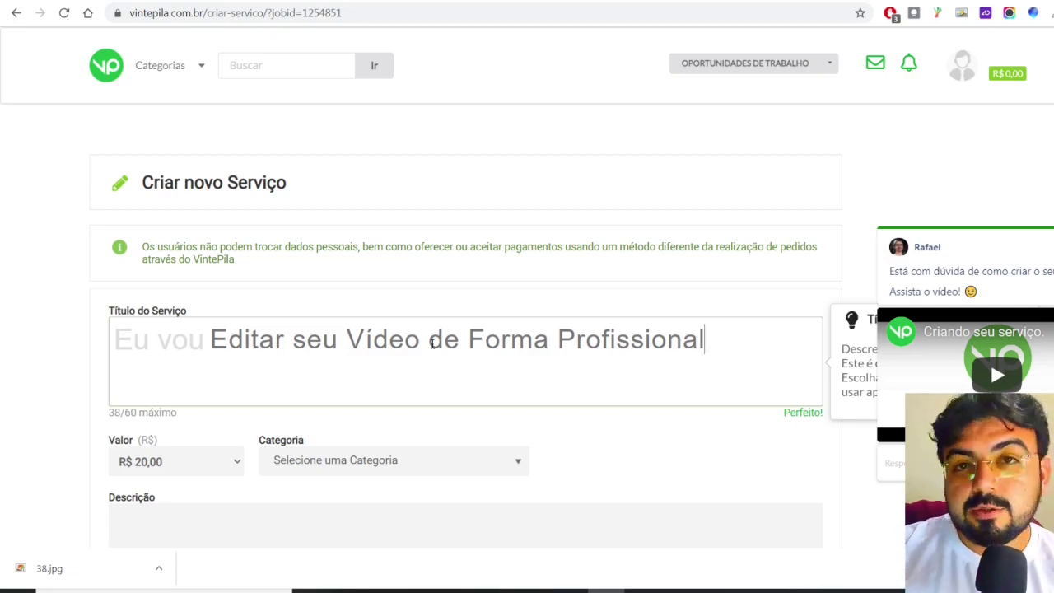
Check the price and category choices available for the new service without selecting any
scroll(398, 263, "down", 2)
scroll(399, 263, "down", 1)
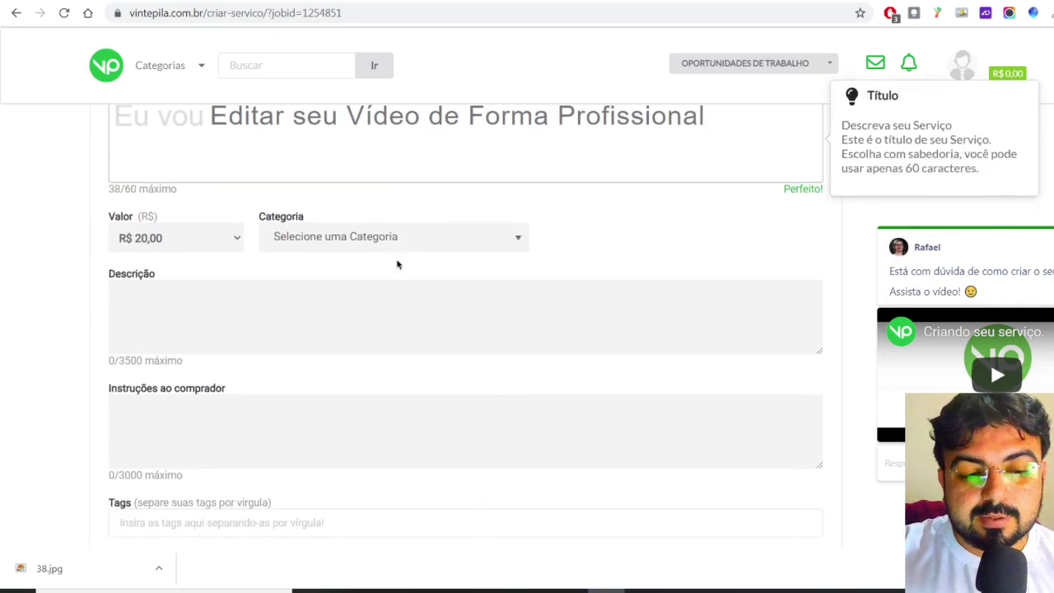
scroll(355, 219, "down", 1)
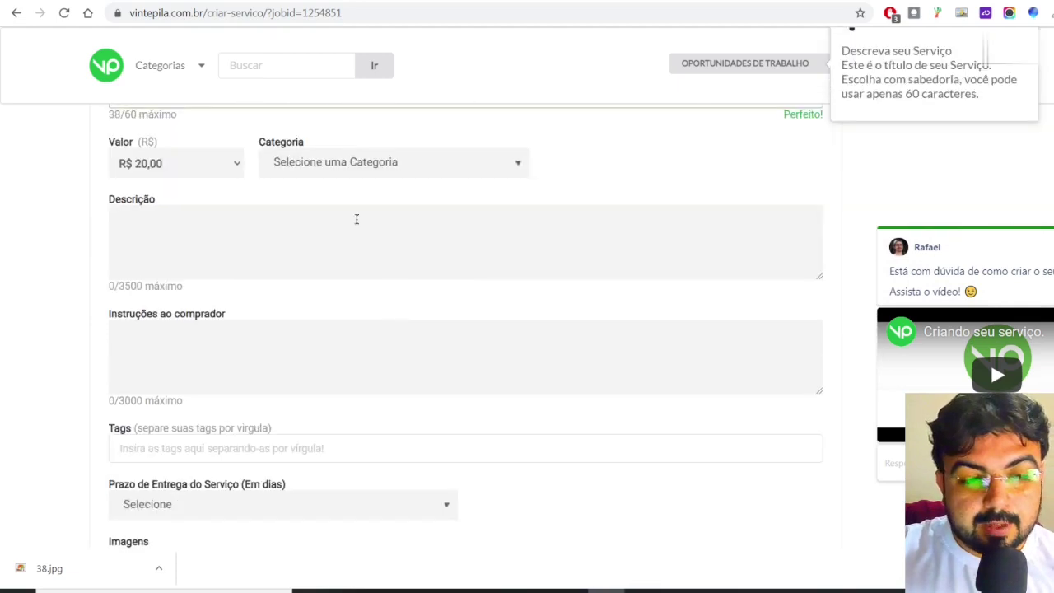
left_click(226, 174)
left_click(223, 174)
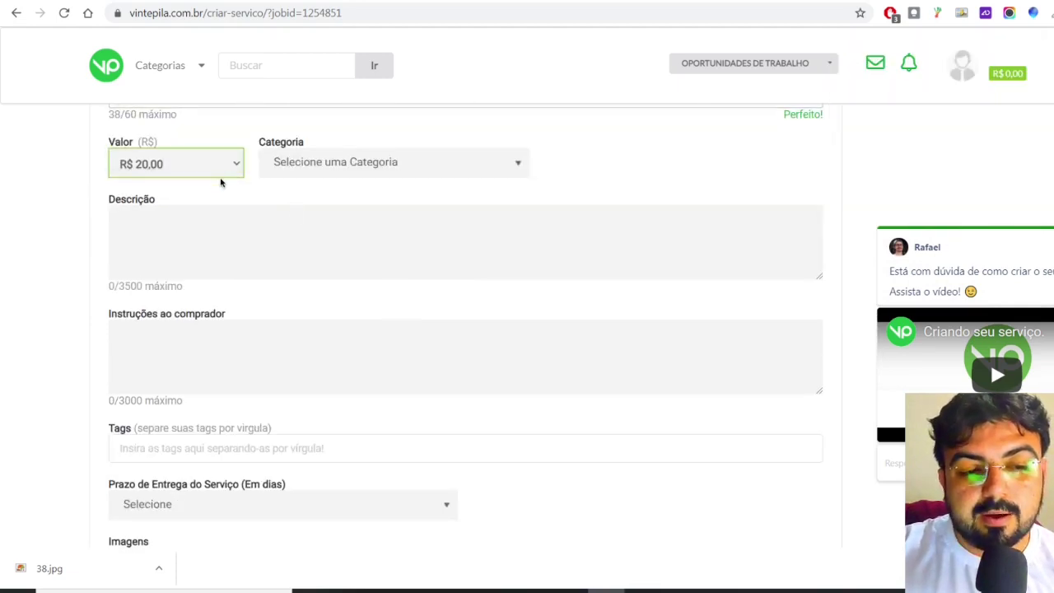
left_click(484, 171)
left_click(484, 170)
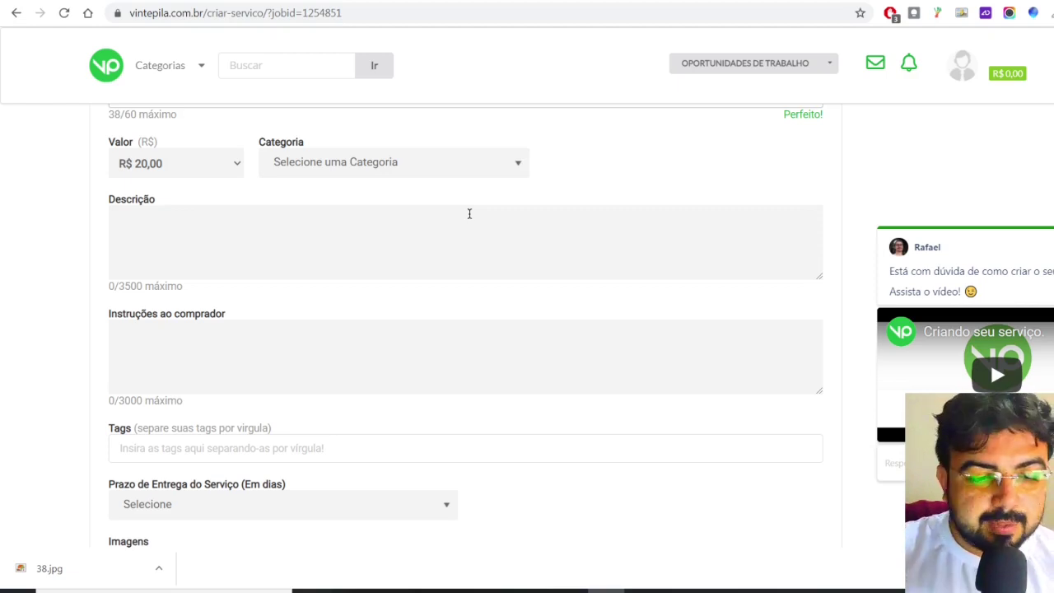
Review the remaining fields of the new service form, including delivery time, images, YouTube link, audio and paid extras
scroll(508, 287, "down", 3)
scroll(508, 287, "down", 1)
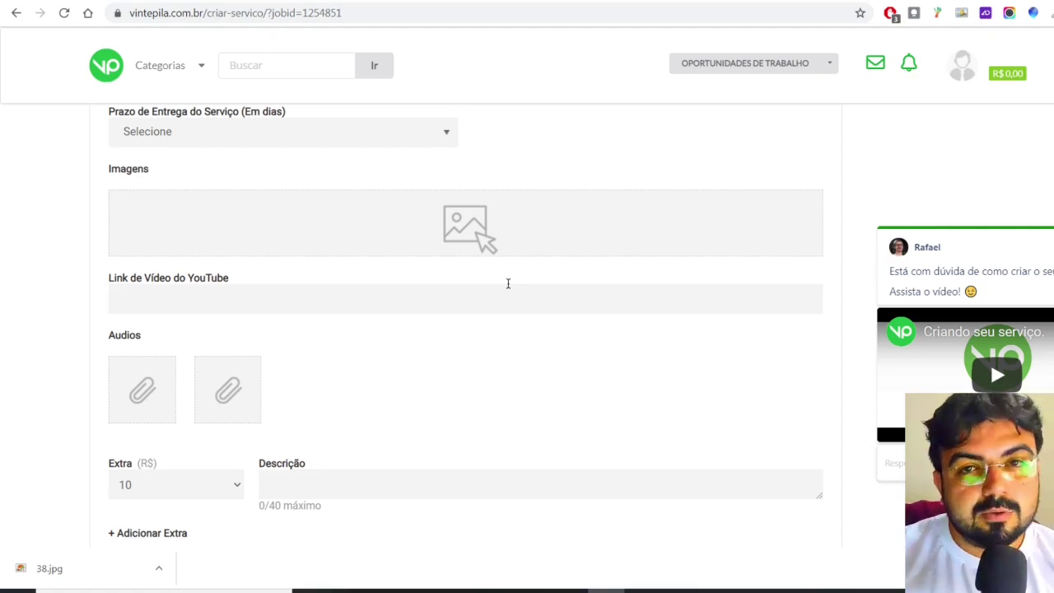
scroll(533, 344, "up", 10)
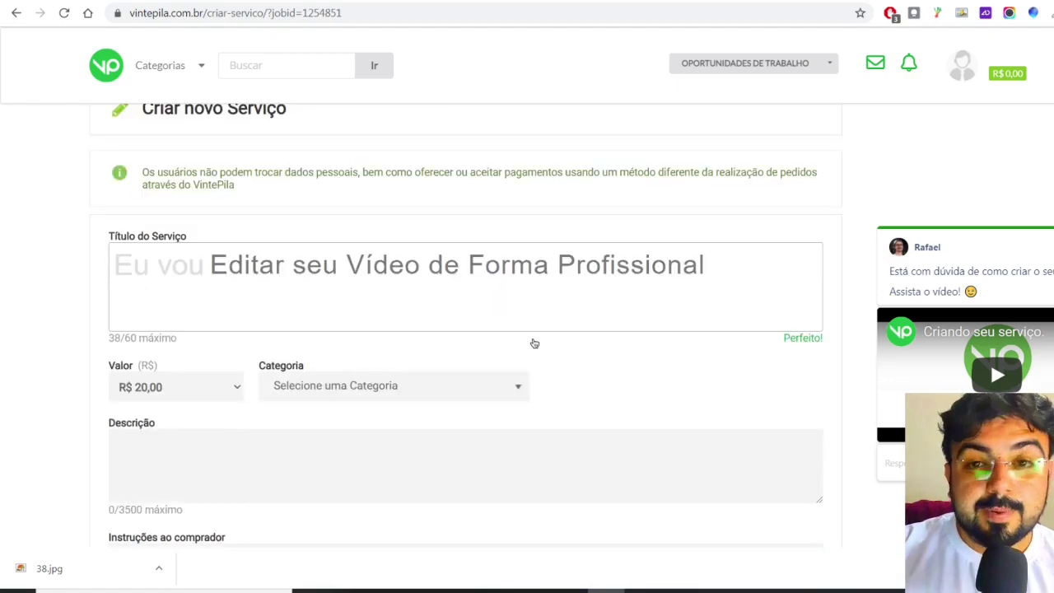
scroll(534, 343, "down", 10)
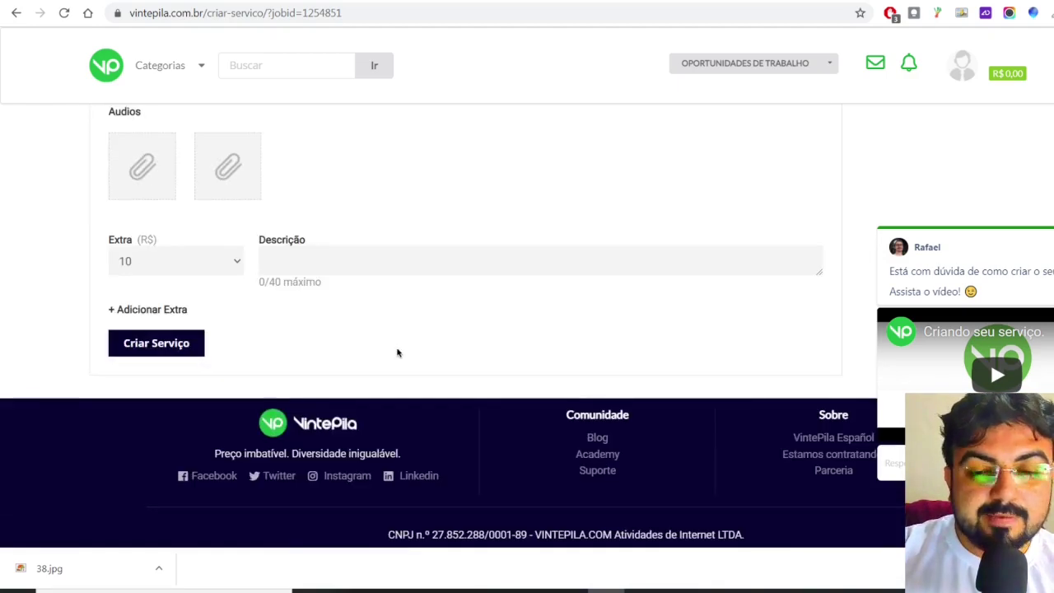
scroll(397, 351, "up", 1)
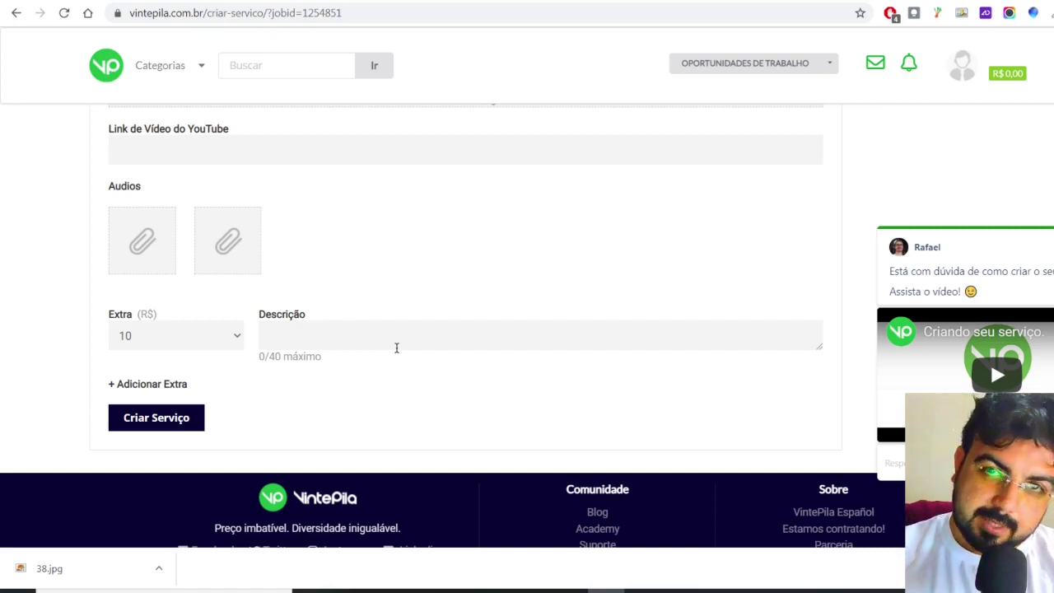
scroll(396, 347, "up", 15)
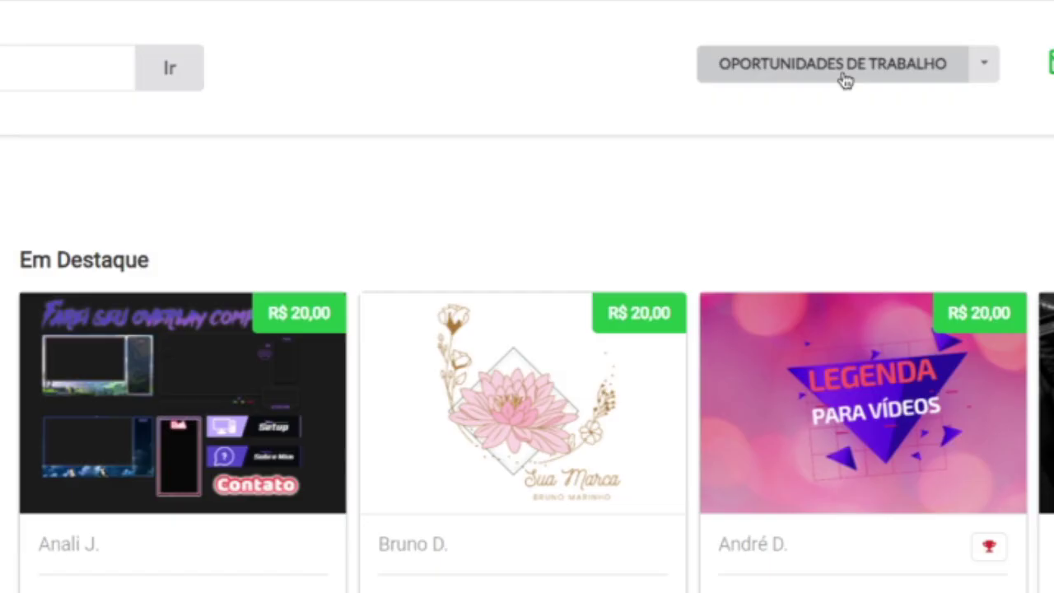
Open the "Reescrever ebook 50 paginas" project from the job opportunities feed and review its details and candidates
left_click(754, 70)
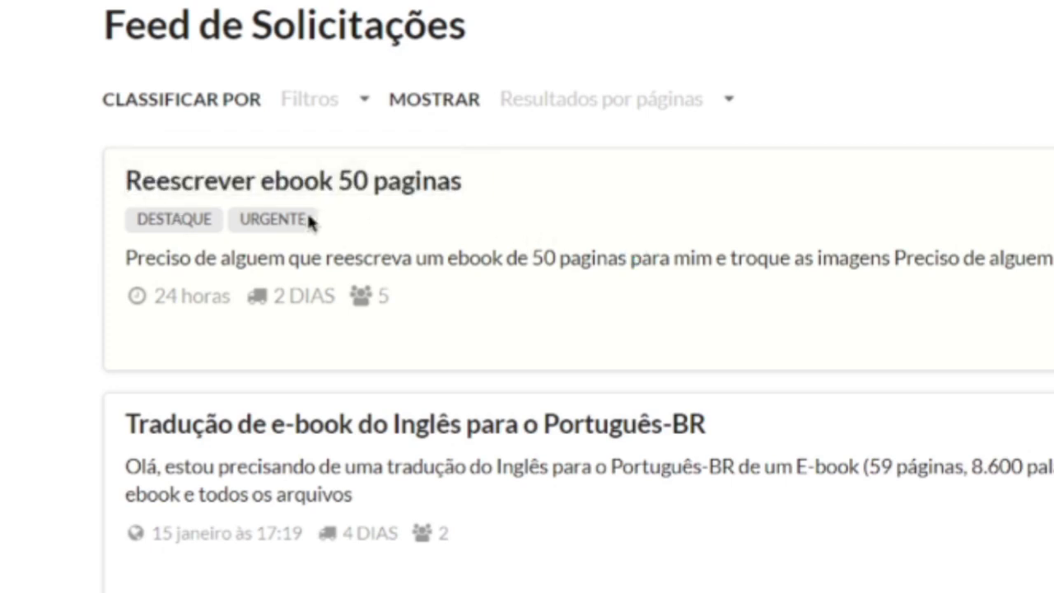
left_click(378, 183)
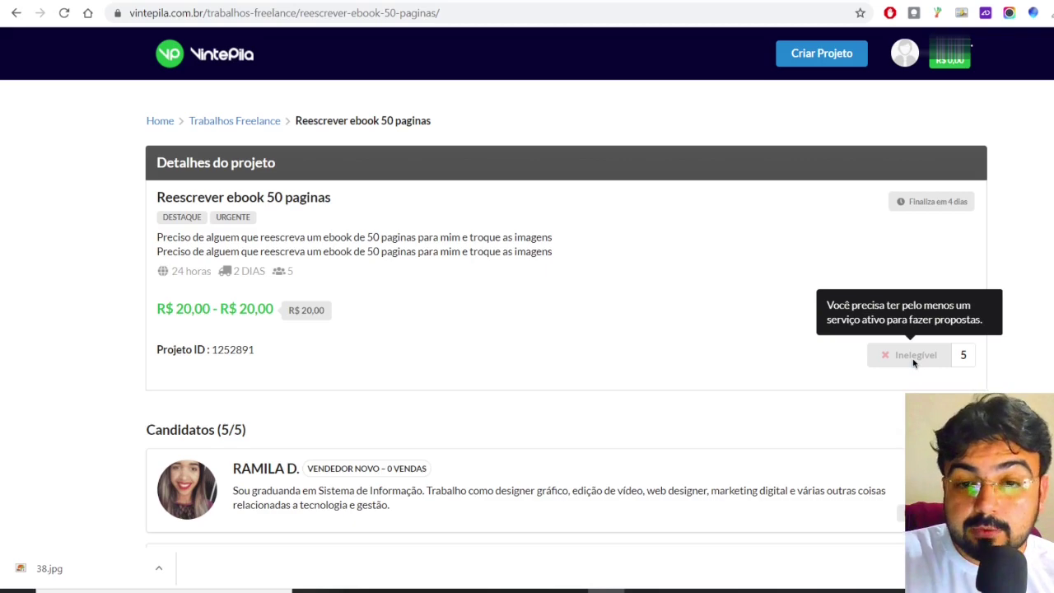
scroll(92, 272, "down", 3)
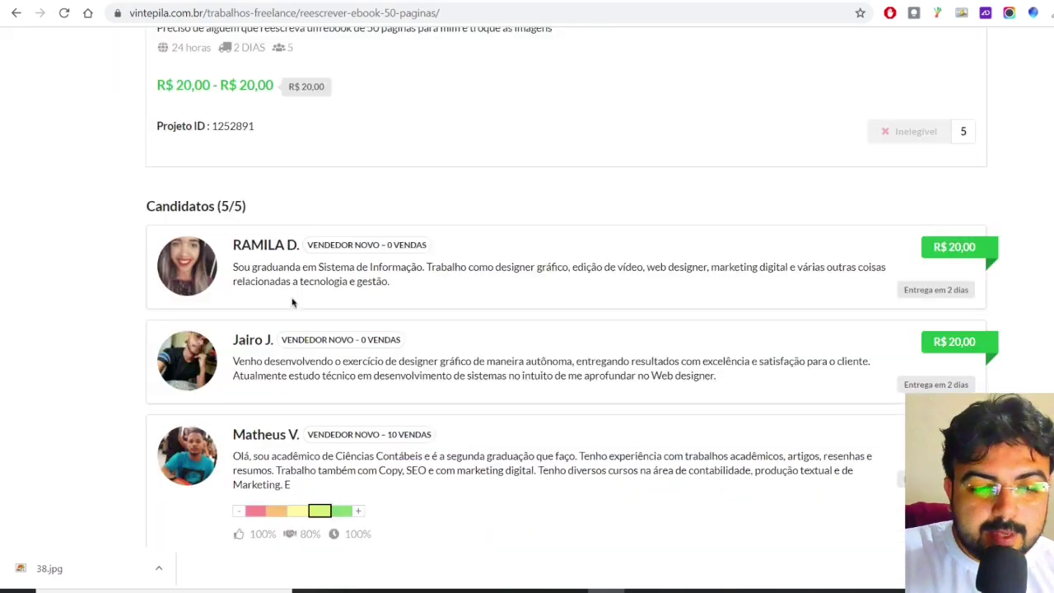
scroll(97, 275, "down", 4)
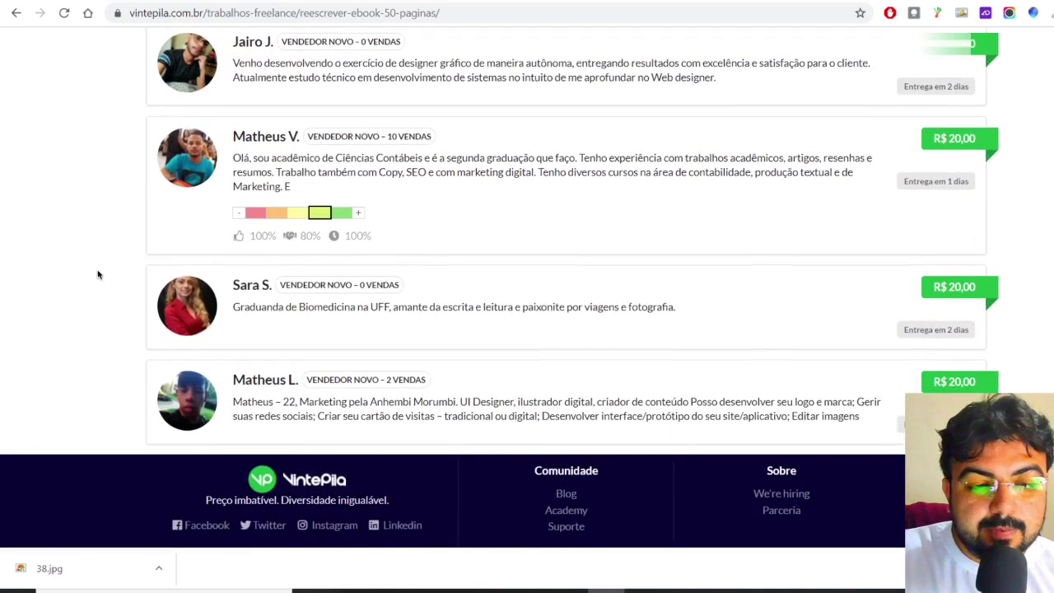
scroll(98, 274, "up", 1)
scroll(97, 274, "up", 3)
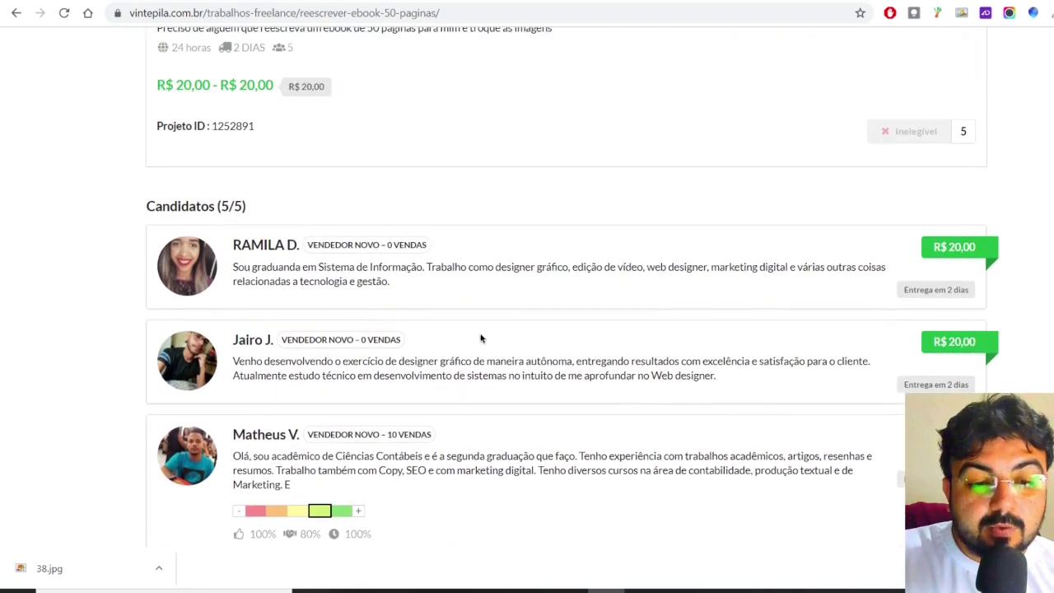
scroll(481, 337, "down", 5)
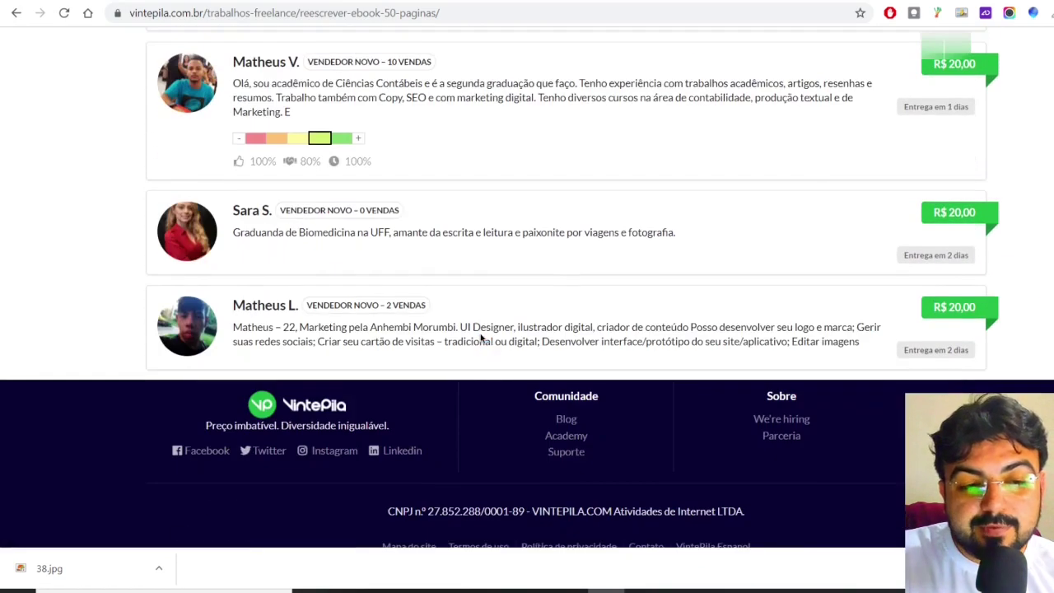
scroll(482, 338, "up", 2)
scroll(482, 337, "up", 5)
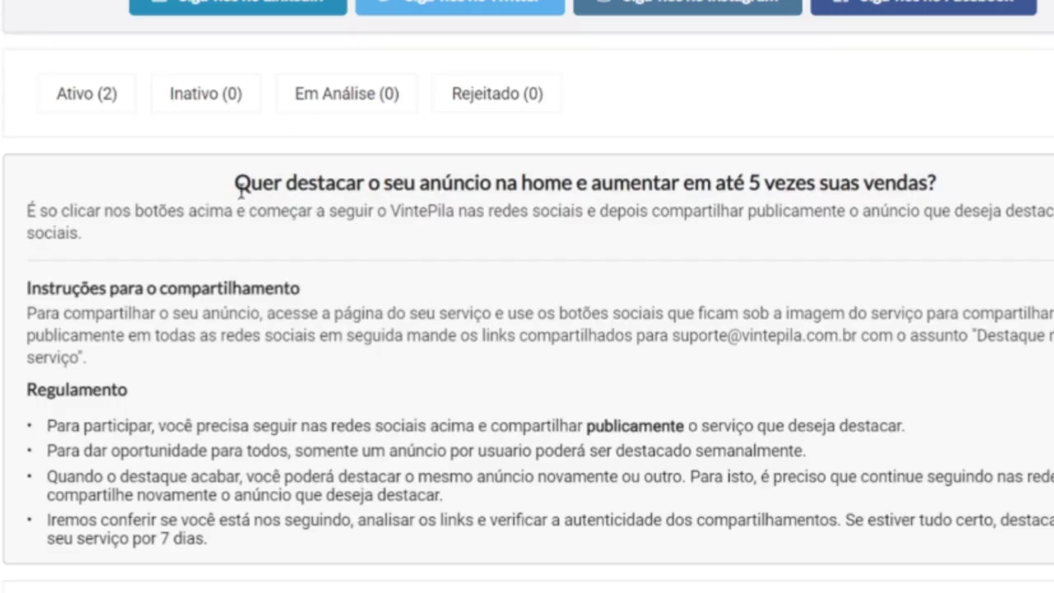
Read the instructions for featuring an ad on the home page, highlighting the heading, the public sharing requirement and the 7-day period
left_click_drag(240, 187, 963, 181)
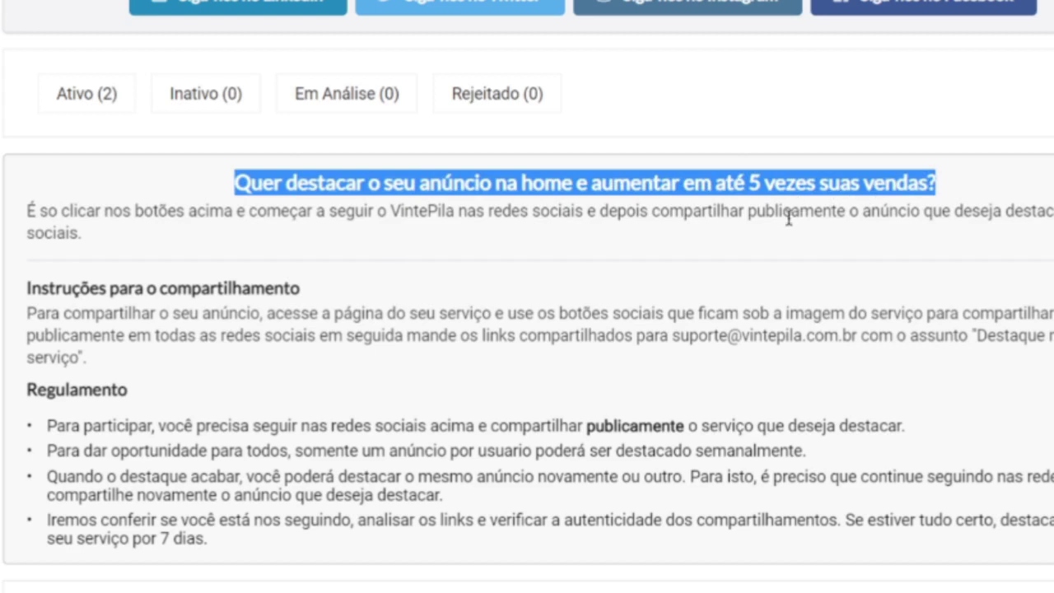
left_click(189, 289)
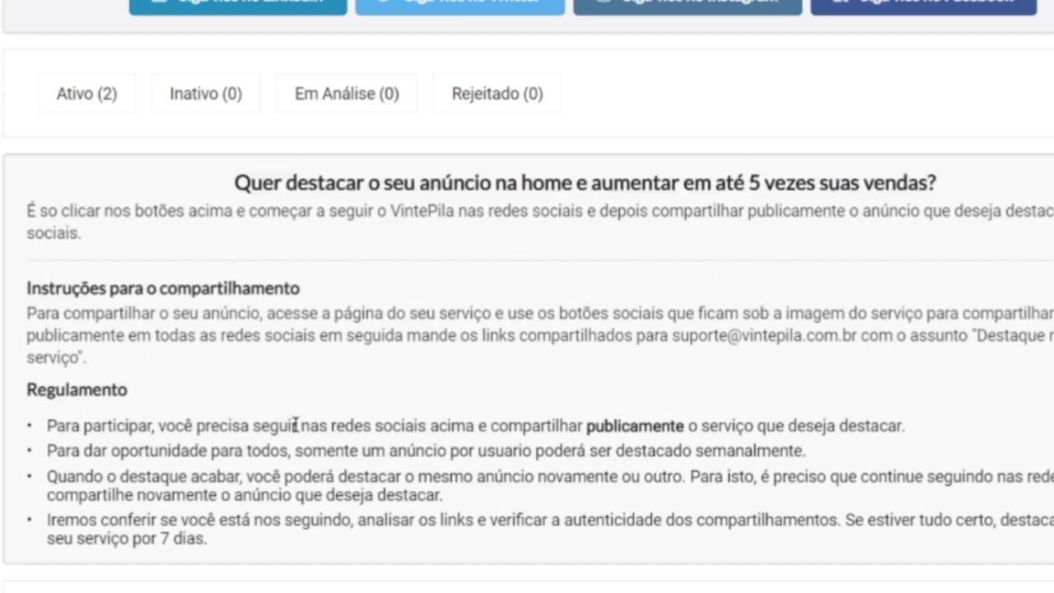
left_click_drag(246, 423, 696, 427)
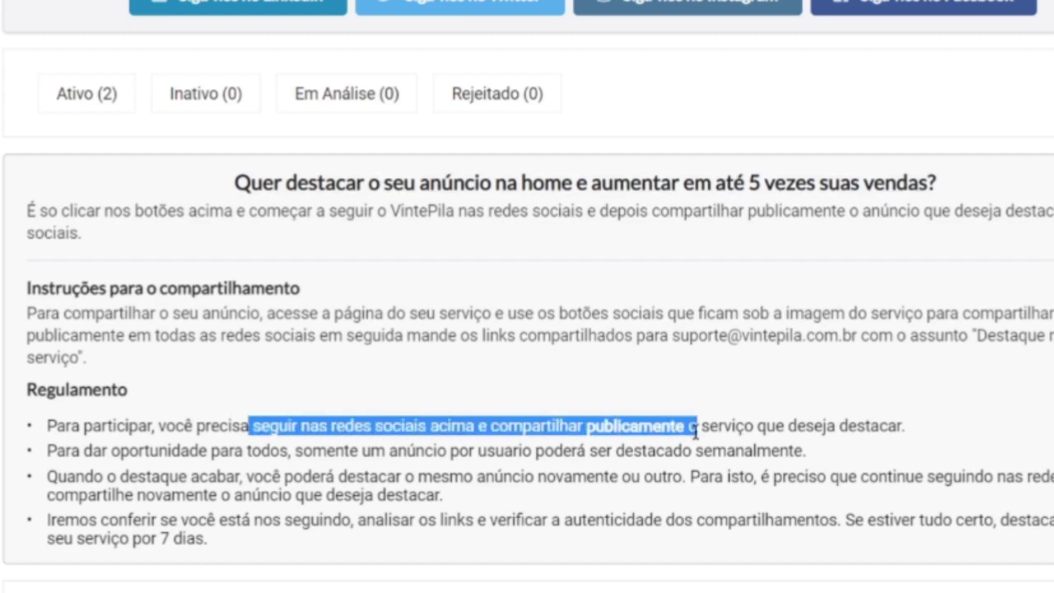
double_click(619, 428)
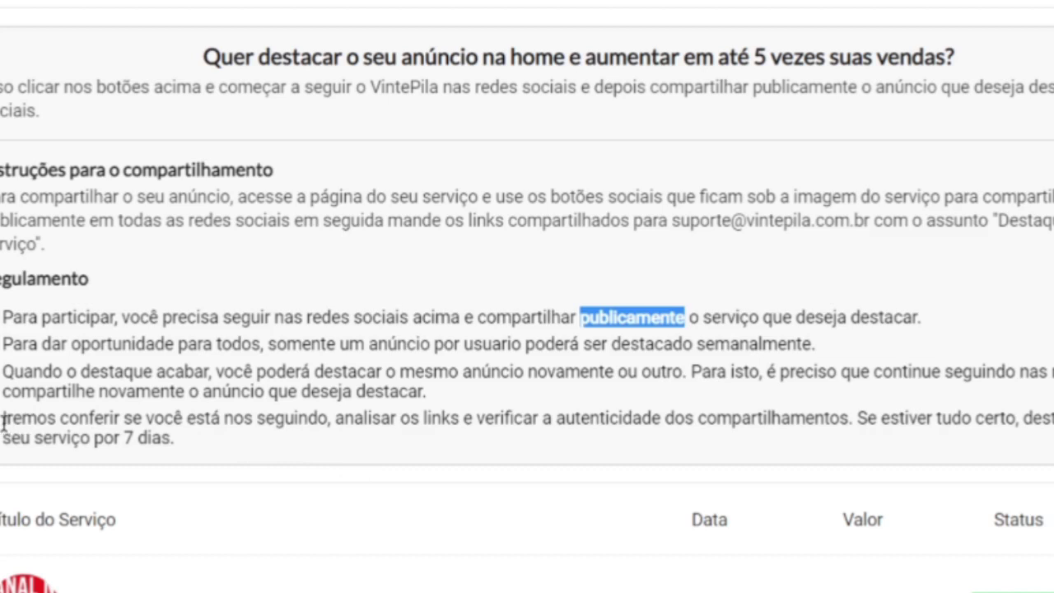
left_click_drag(3, 437, 187, 442)
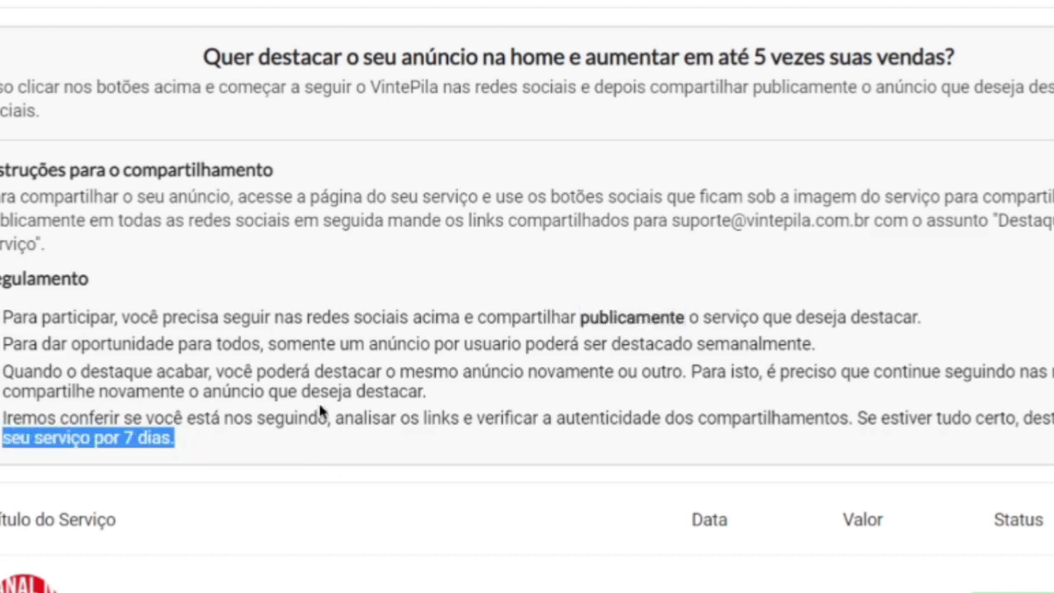
left_click(348, 396)
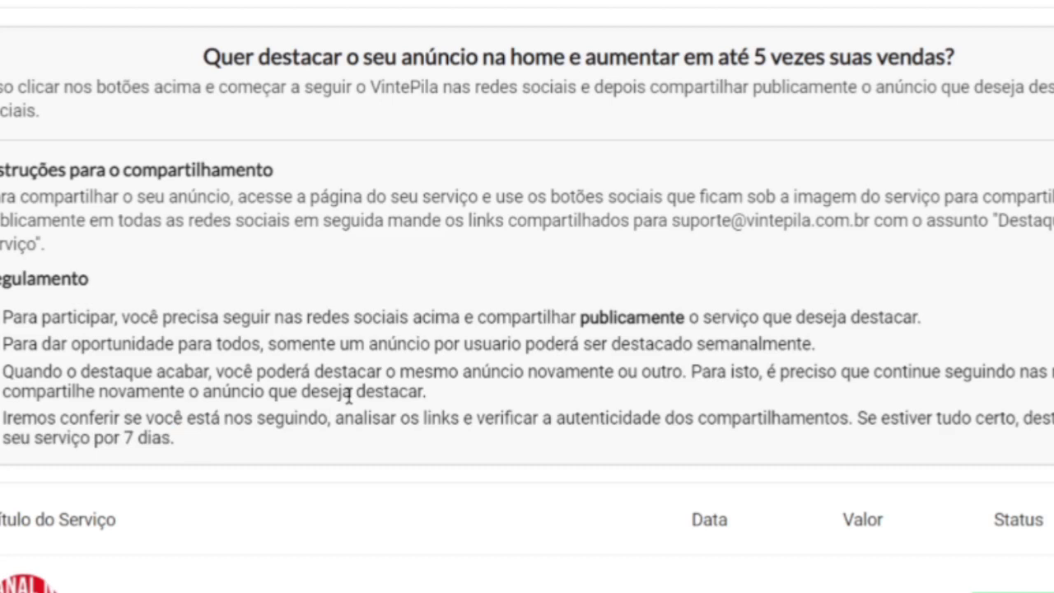